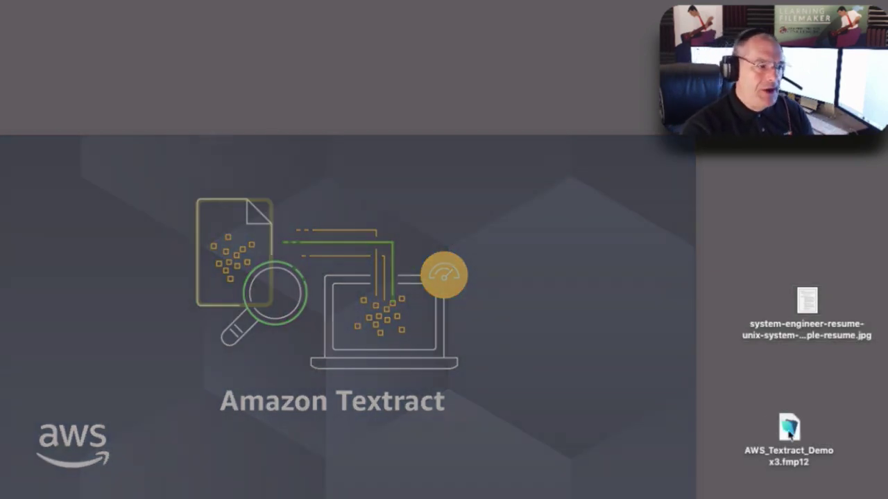
Open AWS_Textract_Demo x3.fmp12 and insert the system engineer resume JPG from the desktop into the document container.
{"action": "left_click_drag", "start_coordinate": [789, 430], "coordinate": [459, 337]}
{"action": "double_click", "coordinate": [459, 337]}
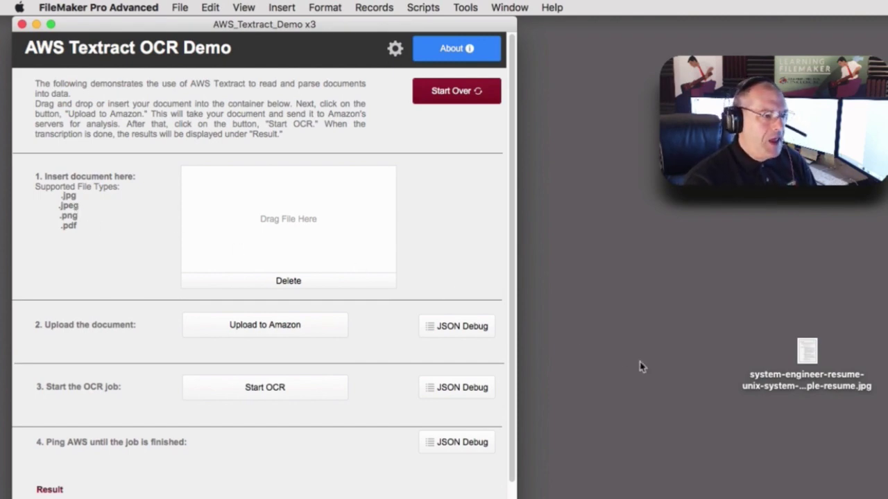
{"action": "left_click_drag", "start_coordinate": [796, 360], "coordinate": [360, 217]}
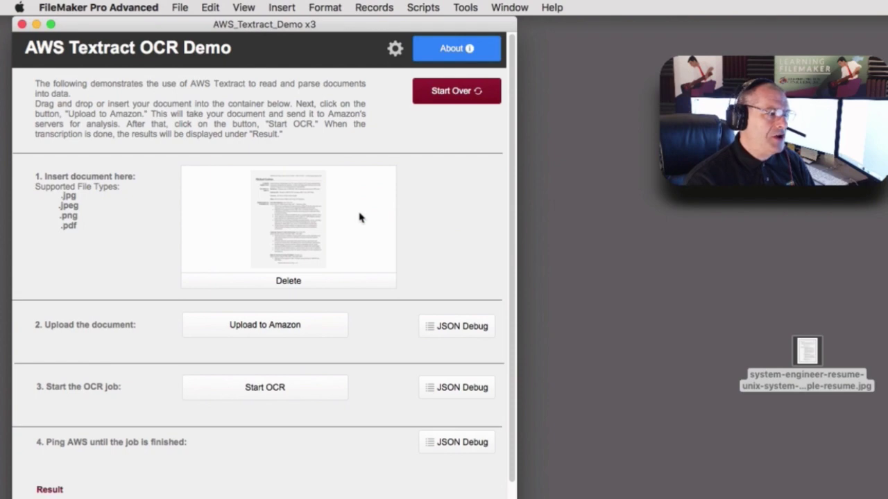
Upload the inserted resume to Amazon and start the OCR job on it.
{"action": "left_click", "coordinate": [296, 334]}
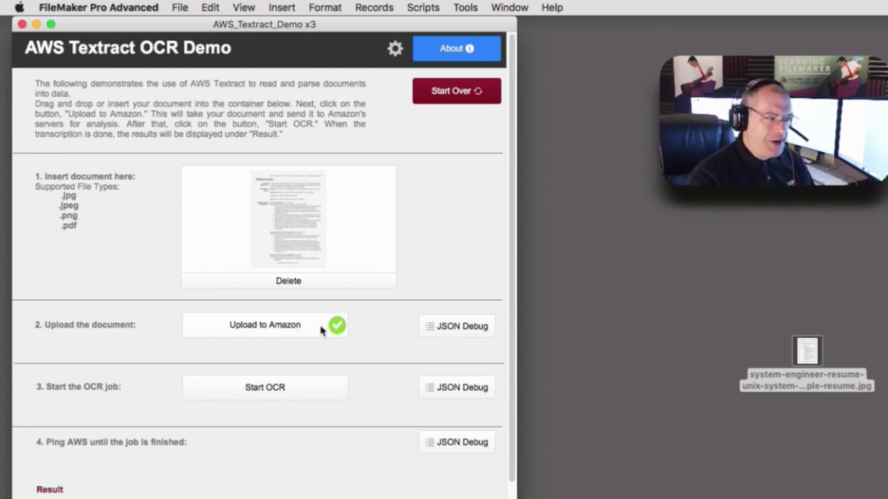
{"action": "left_click_drag", "start_coordinate": [822, 352], "coordinate": [679, 419]}
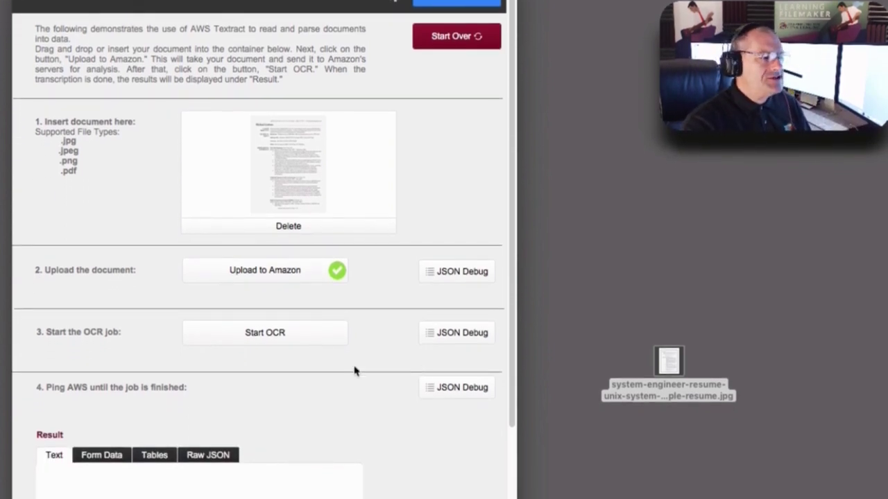
{"action": "left_click", "coordinate": [340, 343]}
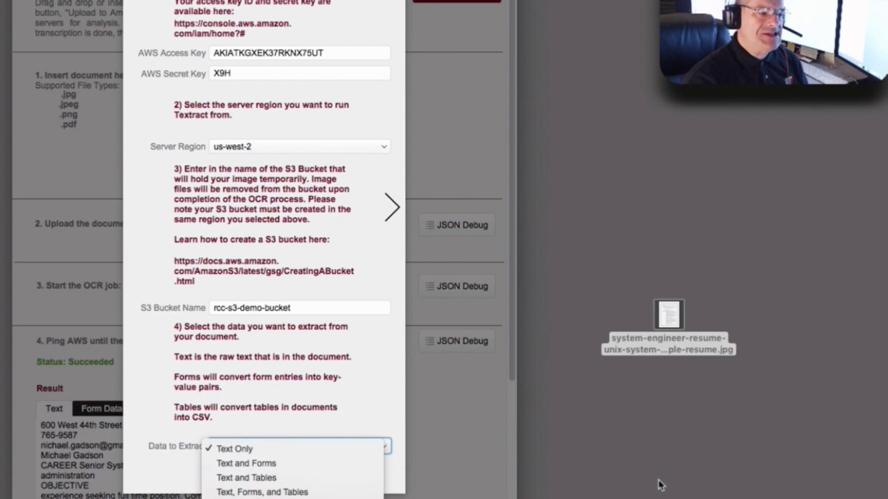
Dismiss the Data to Extract options and enlarge the layout to examine the resume's extracted text result.
{"action": "key", "text": "Escape"}
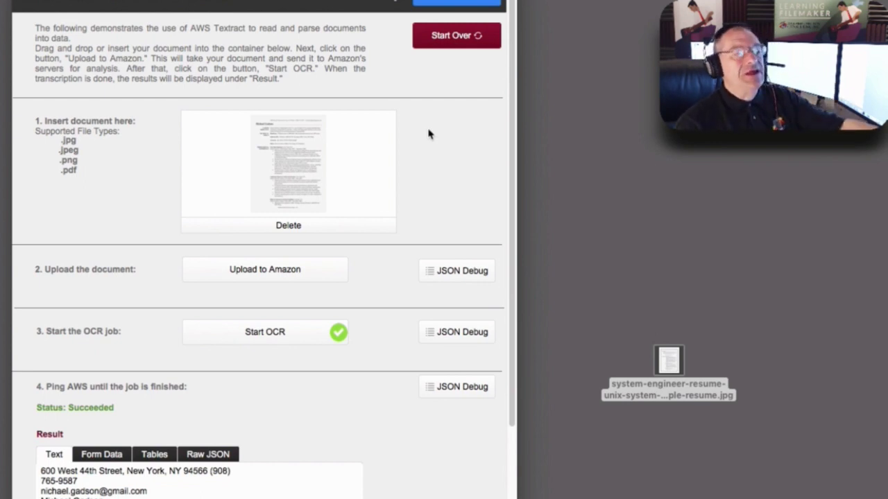
{"action": "scroll", "coordinate": [336, 244], "scroll_direction": "down", "scroll_amount": 5}
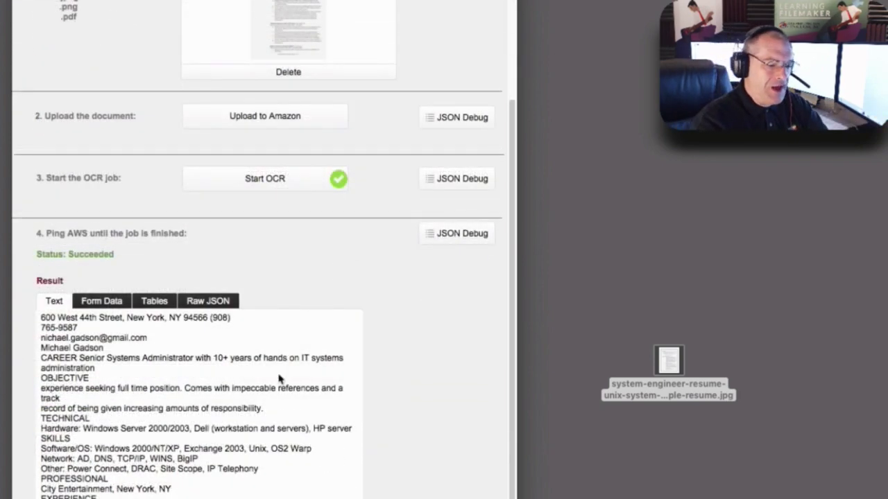
{"action": "scroll", "coordinate": [295, 381], "scroll_direction": "up", "scroll_amount": 5}
{"action": "key", "text": "super+plus"}
{"action": "key", "text": "super+plus"}
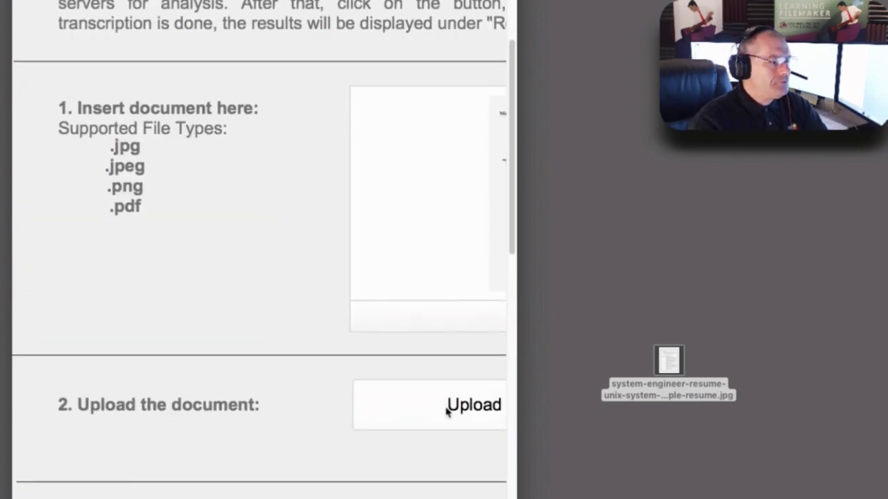
{"action": "scroll", "coordinate": [437, 413], "scroll_direction": "down", "scroll_amount": 10}
{"action": "scroll", "coordinate": [421, 421], "scroll_direction": "down", "scroll_amount": 5}
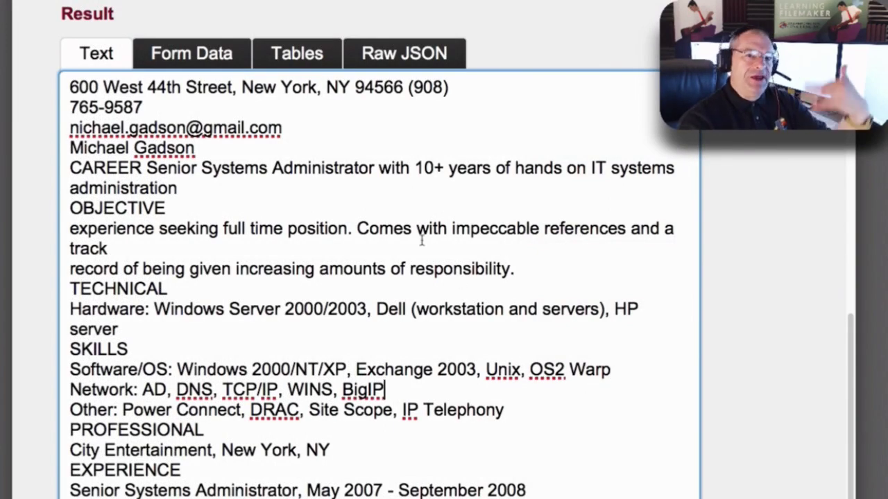
Select all of the extracted resume text and look through it.
{"action": "key", "text": "super+a"}
{"action": "scroll", "coordinate": [363, 184], "scroll_direction": "down", "scroll_amount": 3}
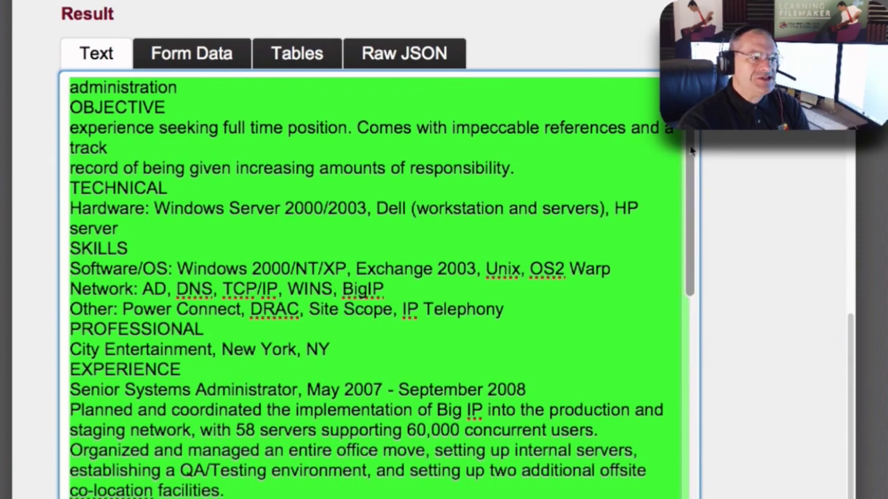
{"action": "scroll", "coordinate": [375, 277], "scroll_direction": "up", "scroll_amount": 5}
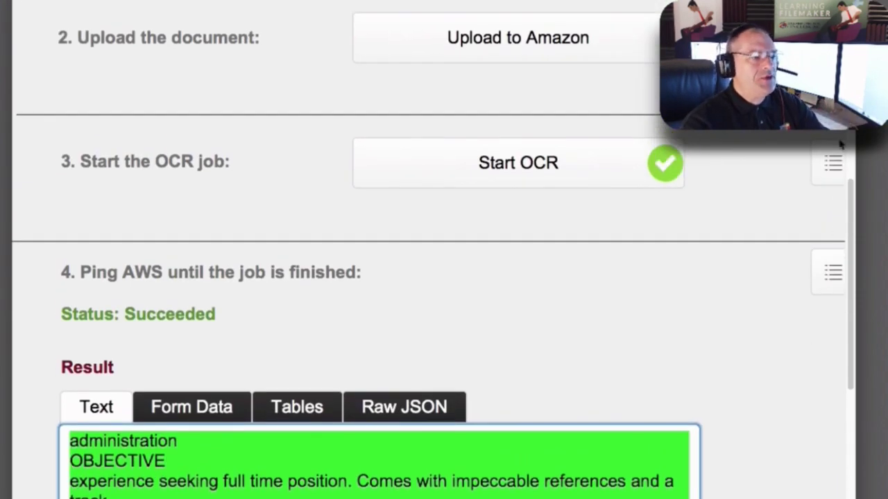
{"action": "scroll", "coordinate": [840, 144], "scroll_direction": "up", "scroll_amount": 6}
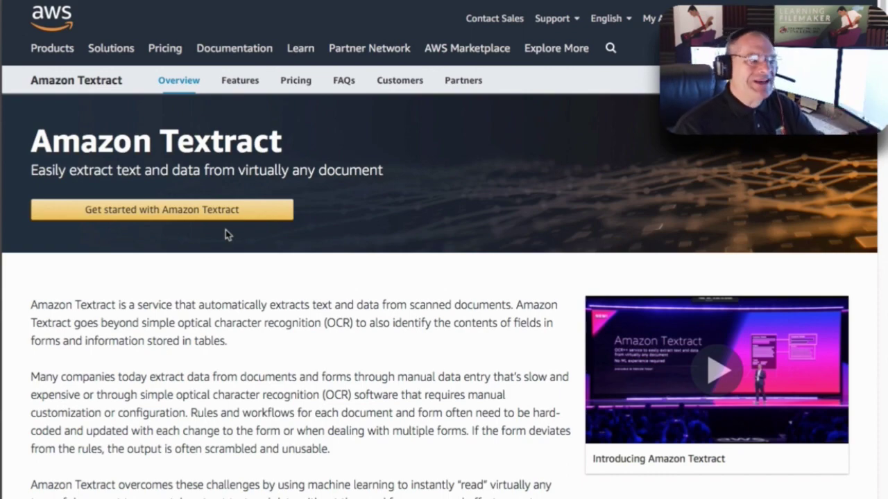
Switch to the Amazon Textract website and examine its overview and its OCR, form extraction and table extraction features.
{"action": "scroll", "coordinate": [291, 274], "scroll_direction": "down", "scroll_amount": 10}
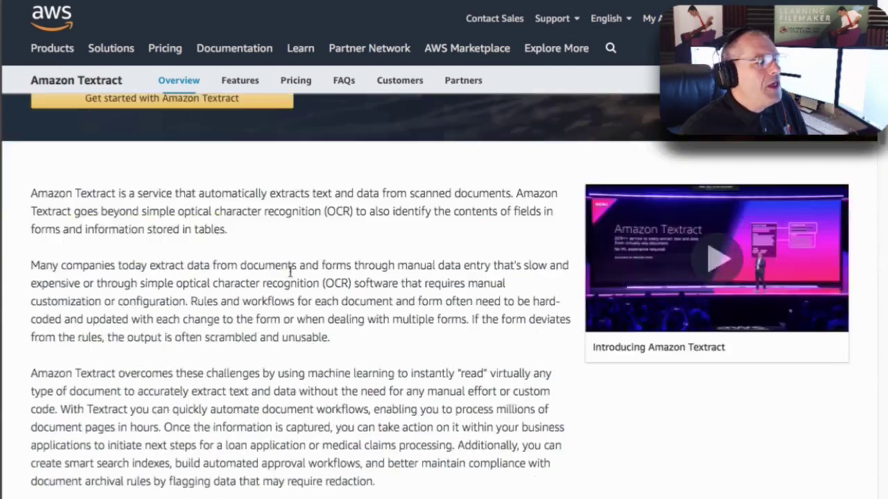
{"action": "scroll", "coordinate": [292, 284], "scroll_direction": "down", "scroll_amount": 8}
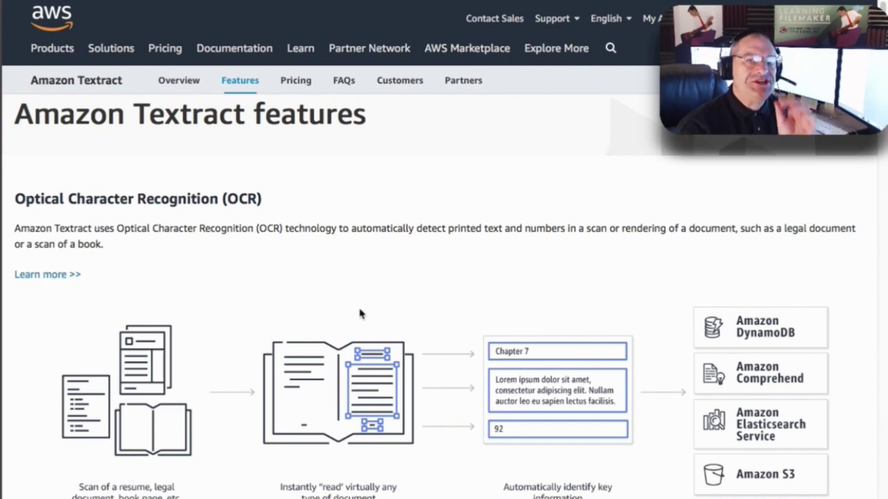
{"action": "scroll", "coordinate": [371, 305], "scroll_direction": "down", "scroll_amount": 2}
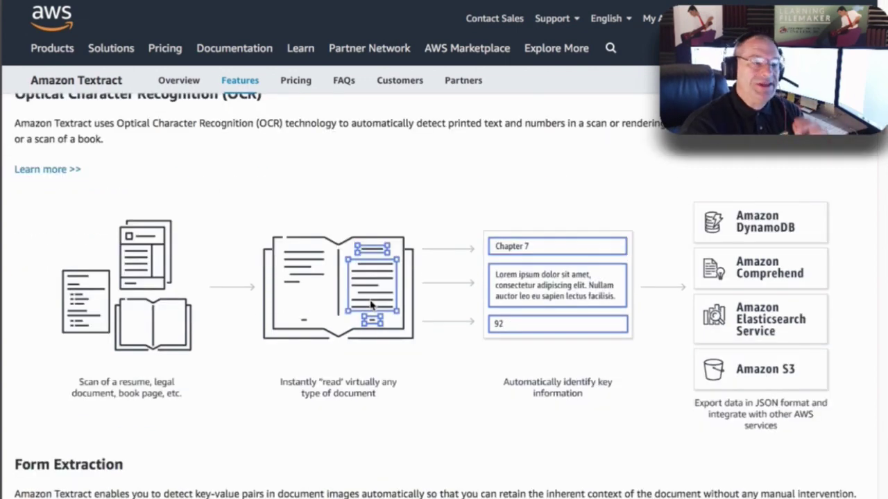
{"action": "scroll", "coordinate": [371, 305], "scroll_direction": "up", "scroll_amount": 1}
{"action": "scroll", "coordinate": [370, 305], "scroll_direction": "up", "scroll_amount": 1}
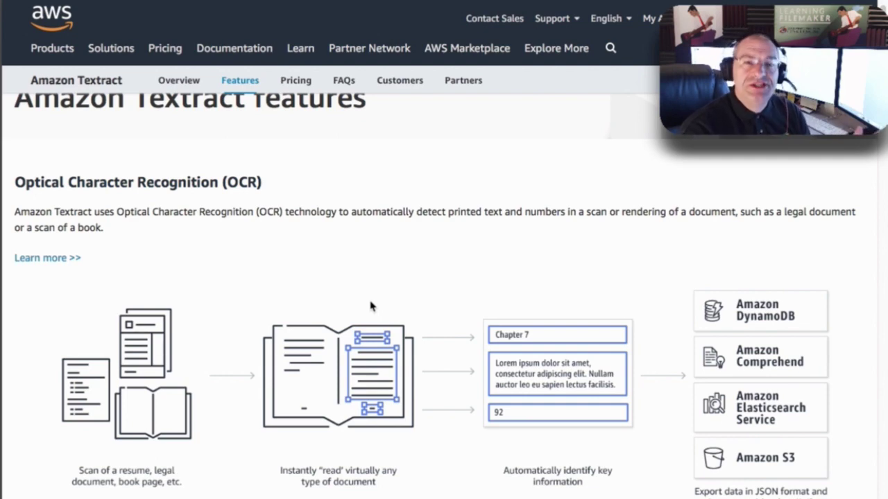
{"action": "scroll", "coordinate": [375, 312], "scroll_direction": "down", "scroll_amount": 2}
{"action": "scroll", "coordinate": [376, 316], "scroll_direction": "down", "scroll_amount": 2}
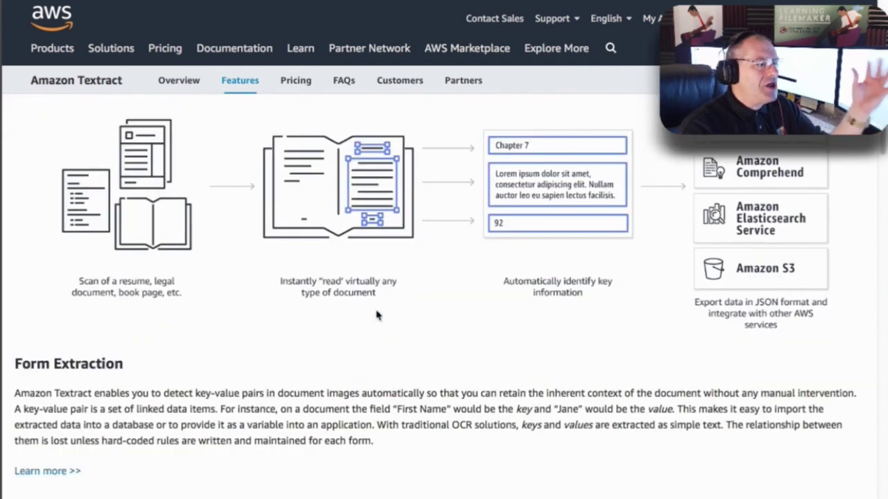
{"action": "scroll", "coordinate": [376, 316], "scroll_direction": "down", "scroll_amount": 1}
{"action": "scroll", "coordinate": [377, 315], "scroll_direction": "down", "scroll_amount": 1}
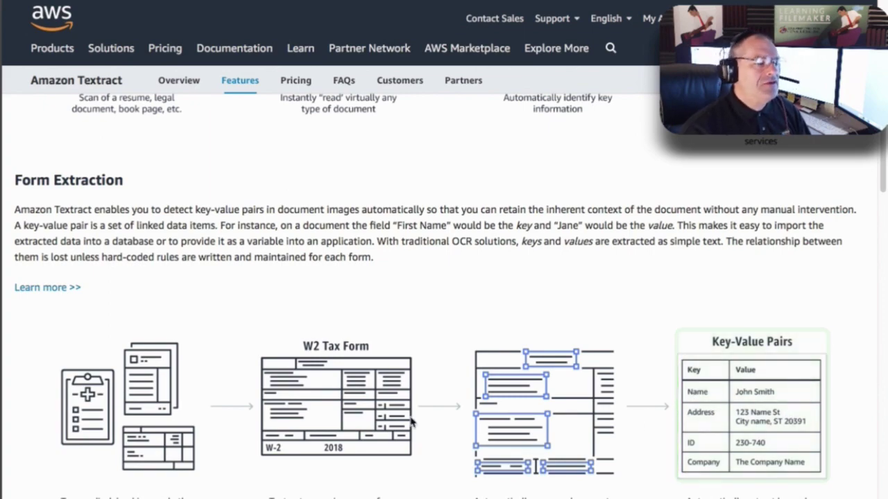
{"action": "scroll", "coordinate": [259, 345], "scroll_direction": "down", "scroll_amount": 5}
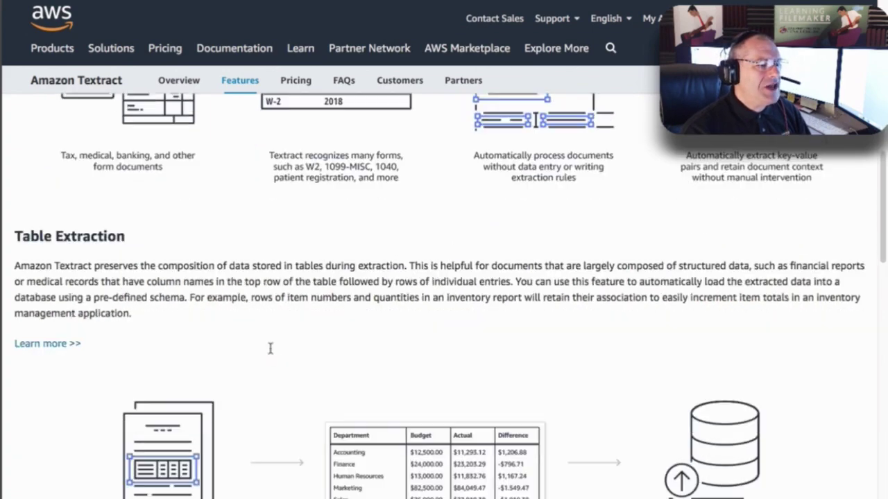
{"action": "scroll", "coordinate": [271, 353], "scroll_direction": "down", "scroll_amount": 2}
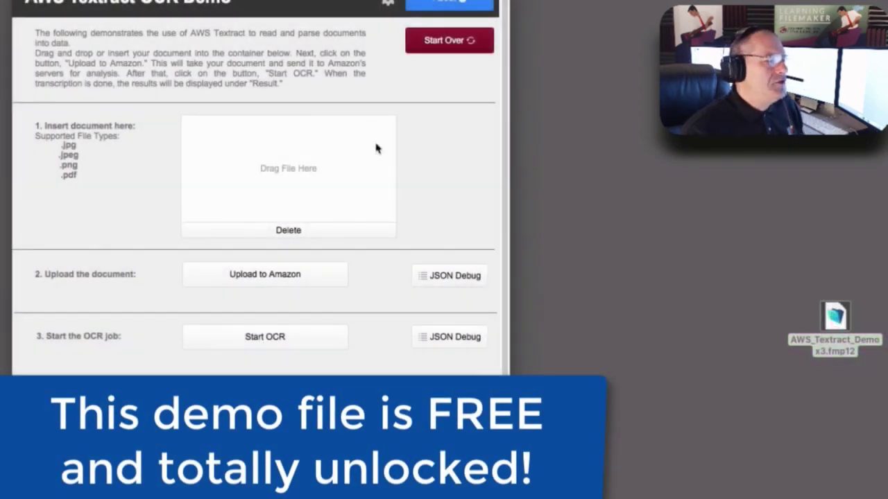
Switch to FileMaker Pro Advanced and inspect the (0400) Start Textract Job and (0402) On Completed scripts in the Script Workspace, closing it when done.
{"action": "left_click", "coordinate": [373, 9]}
{"action": "left_click", "coordinate": [423, 7]}
{"action": "left_click", "coordinate": [434, 28]}
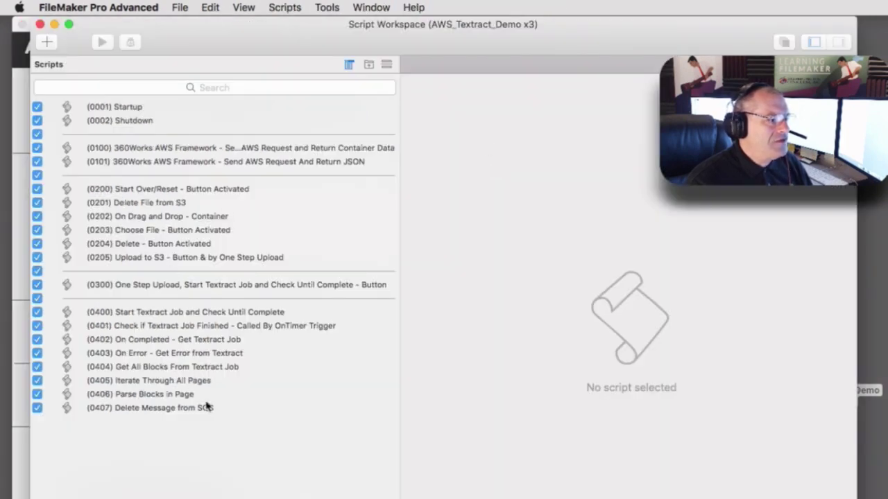
{"action": "left_click", "coordinate": [205, 315]}
{"action": "left_click", "coordinate": [217, 339]}
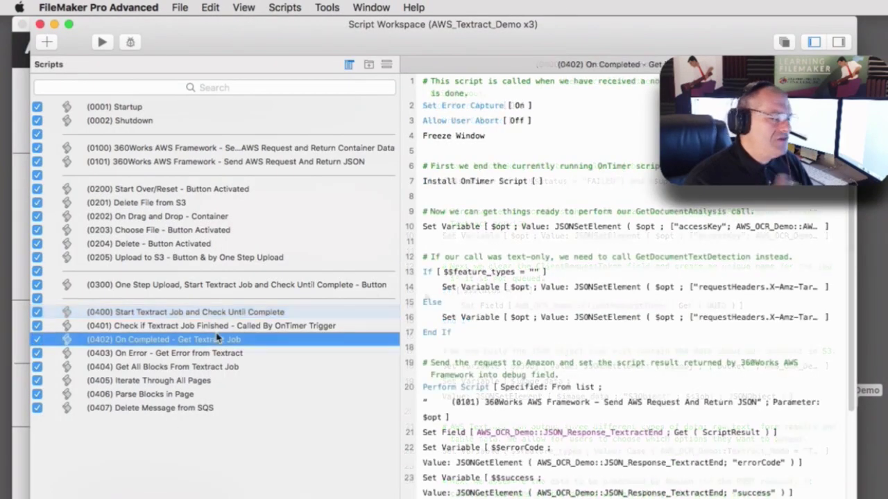
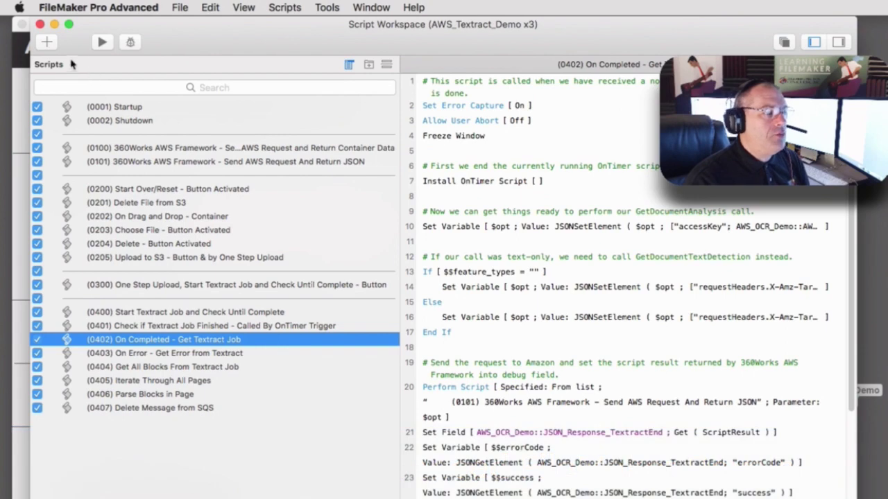
{"action": "left_click", "coordinate": [39, 25]}
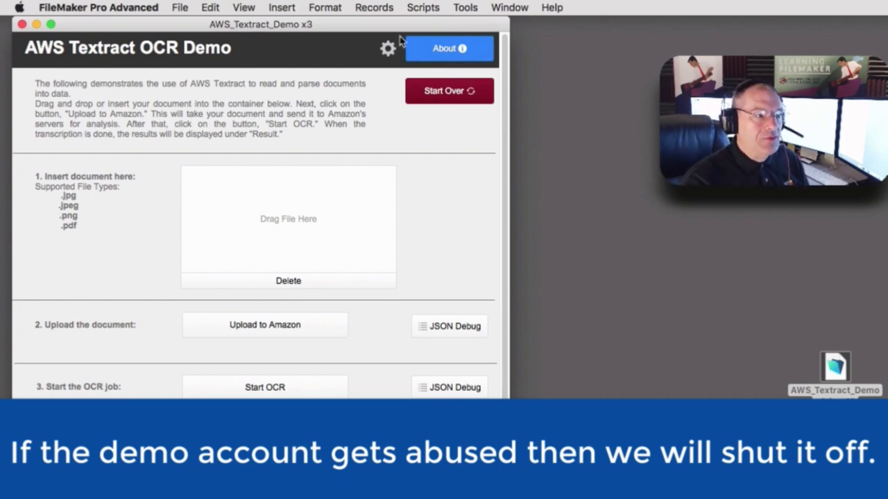
Open the demo's Setup window to view its AWS key, server region and S3 bucket settings.
{"action": "left_click", "coordinate": [388, 53]}
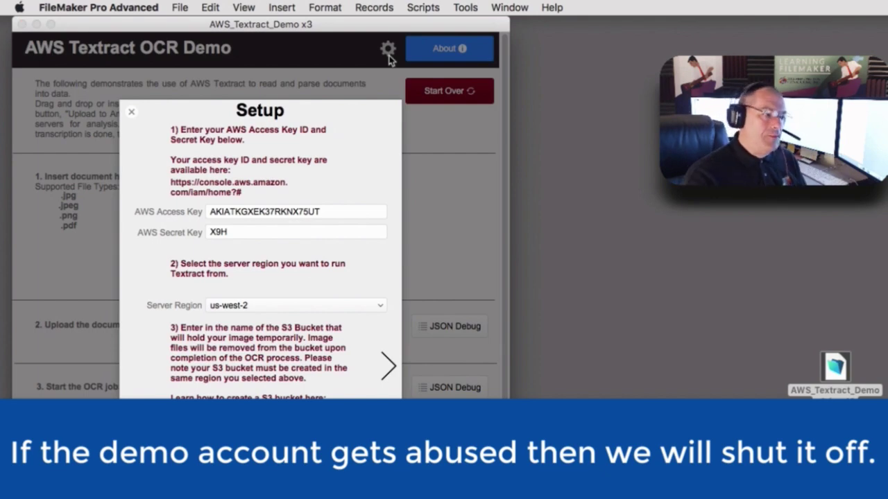